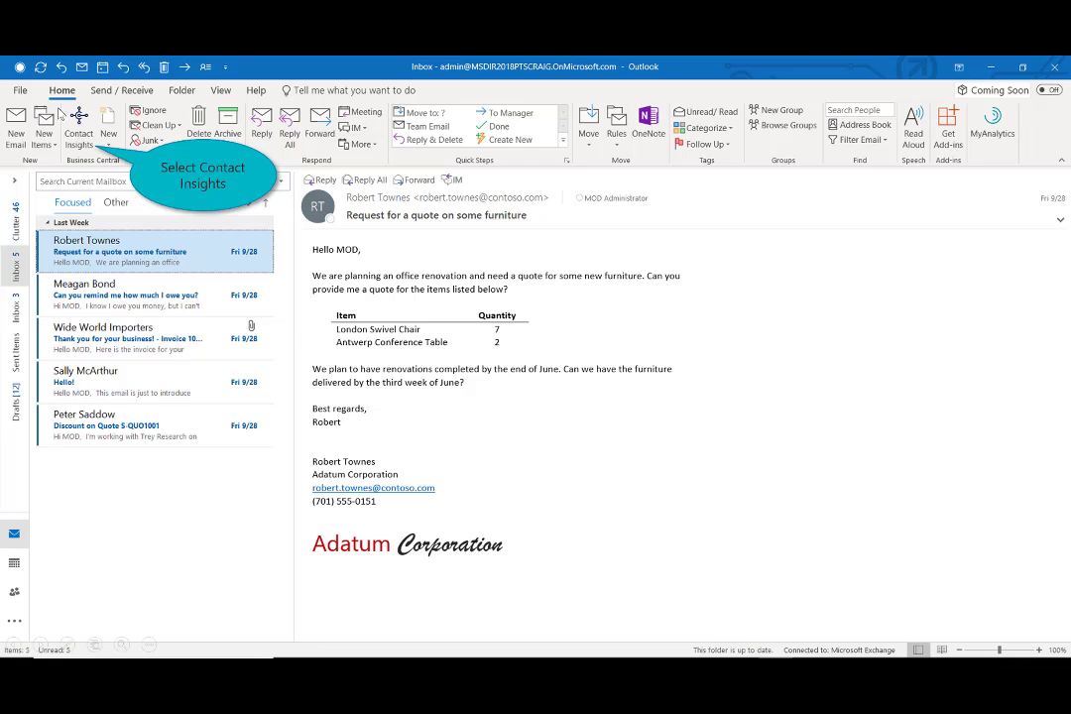
Open Contact Insights for the furniture quote request and review the first posted sales shipment of Adatum Corporation, returning to the customer overview.
left_click(82, 117)
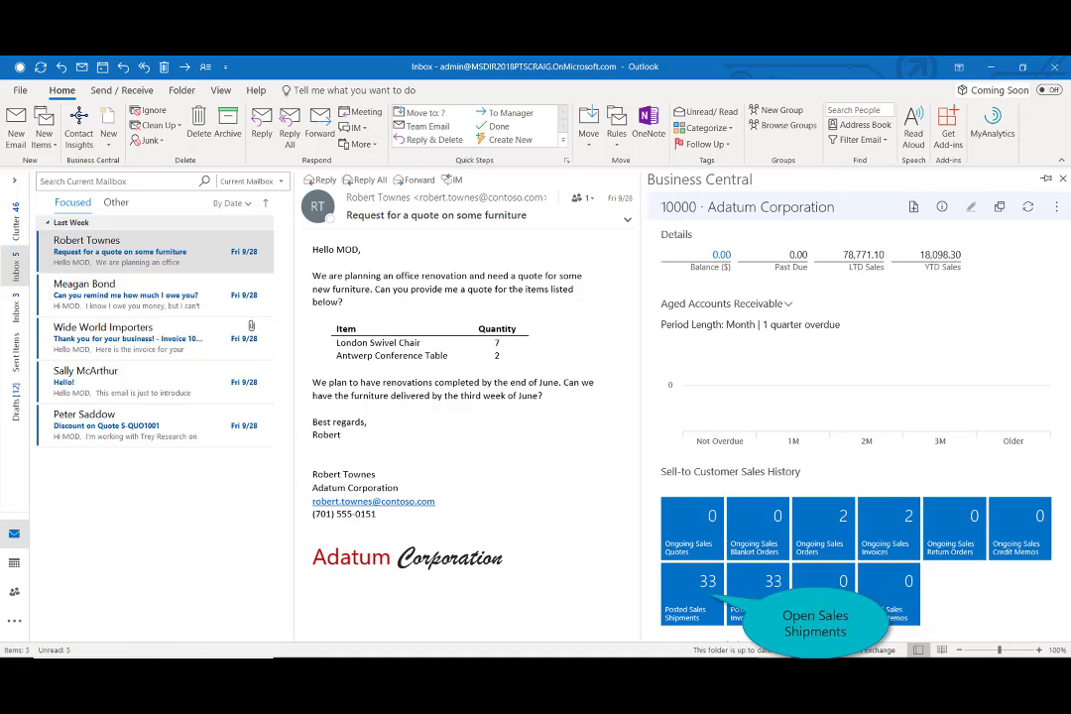
left_click(702, 599)
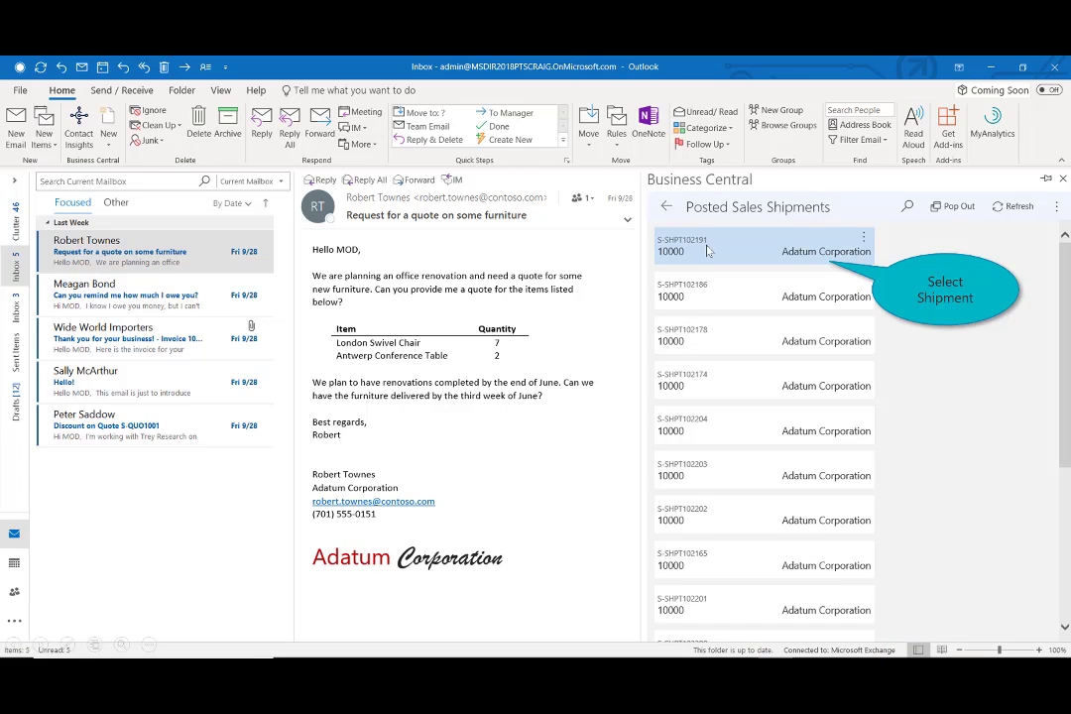
left_click(803, 254)
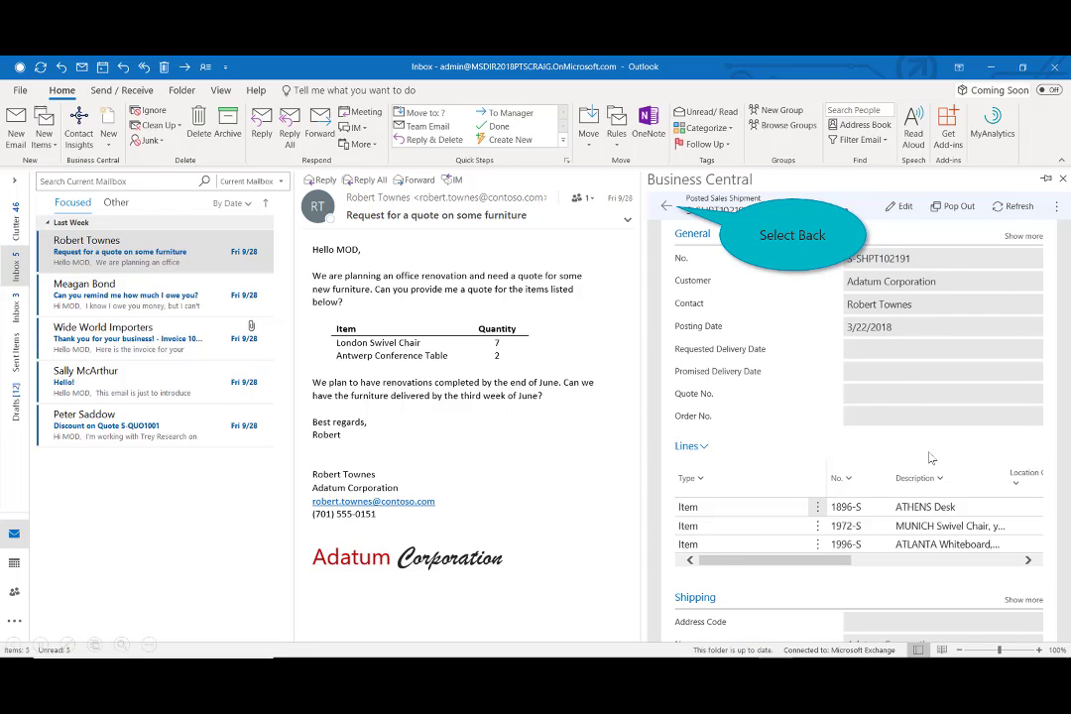
left_click(666, 209)
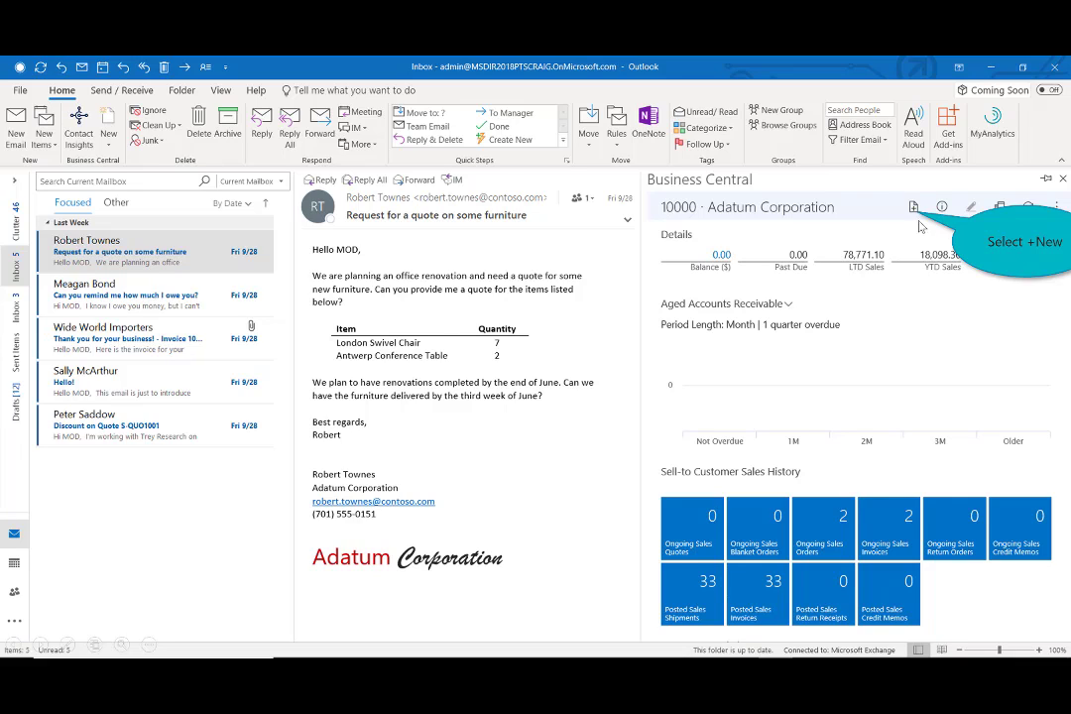
Create a sales quote for Adatum Corporation with the suggested lines: 7 LONDON Swivel Chairs, blue, and 2 ANTWERP Conference Tables.
left_click(913, 207)
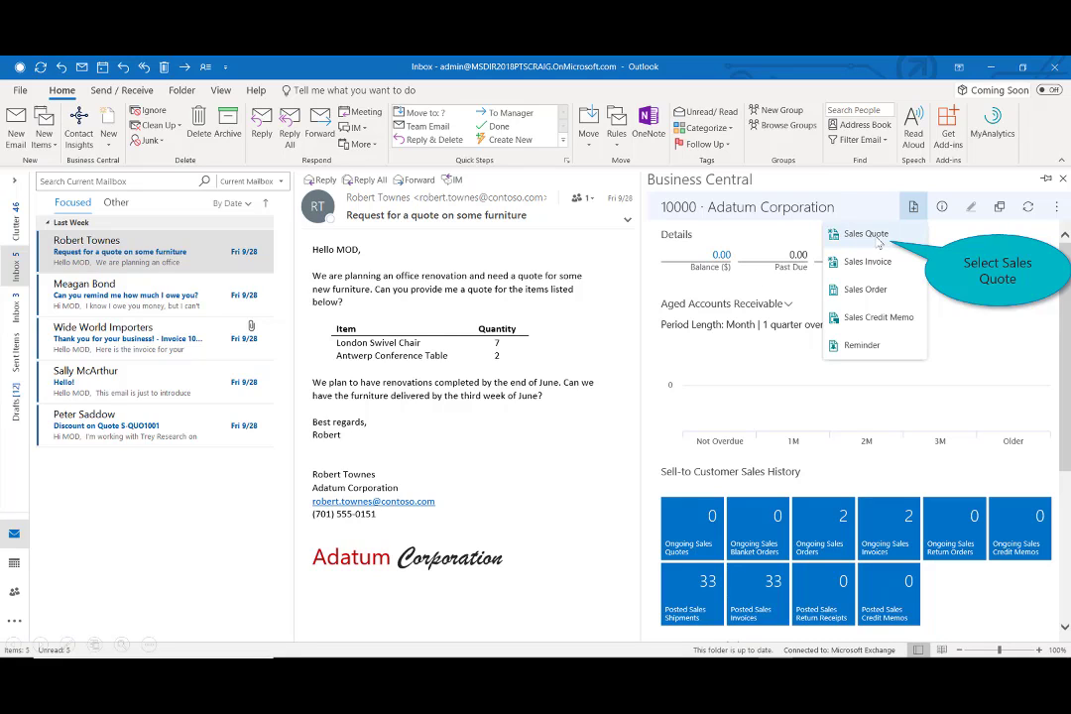
left_click(877, 241)
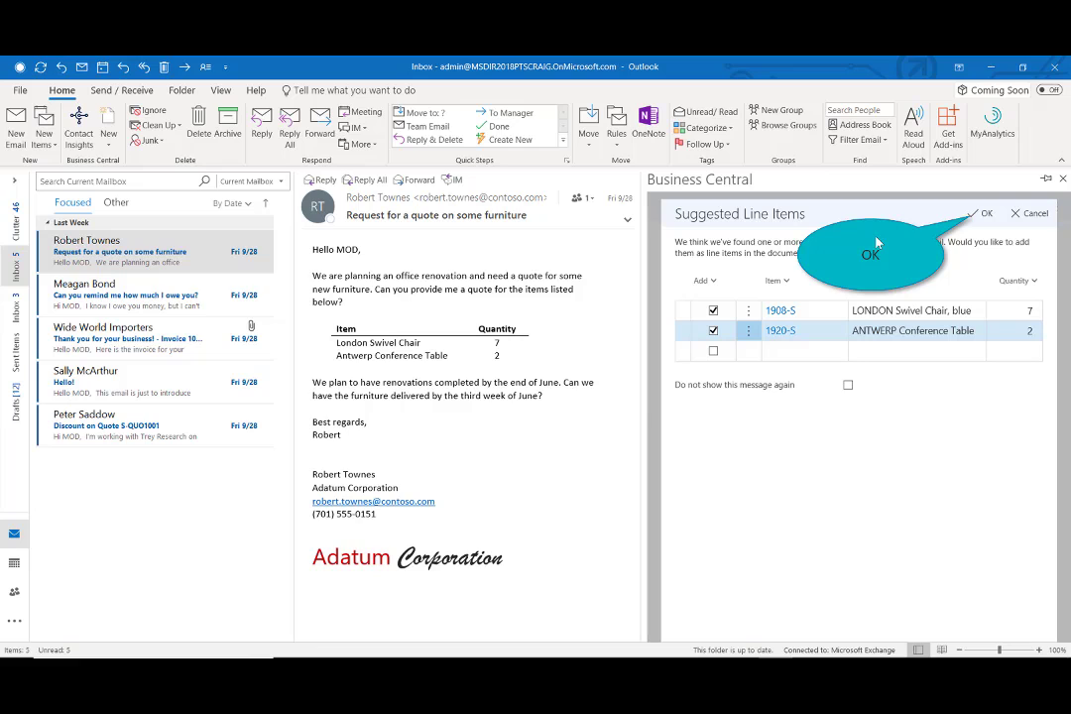
left_click(985, 215)
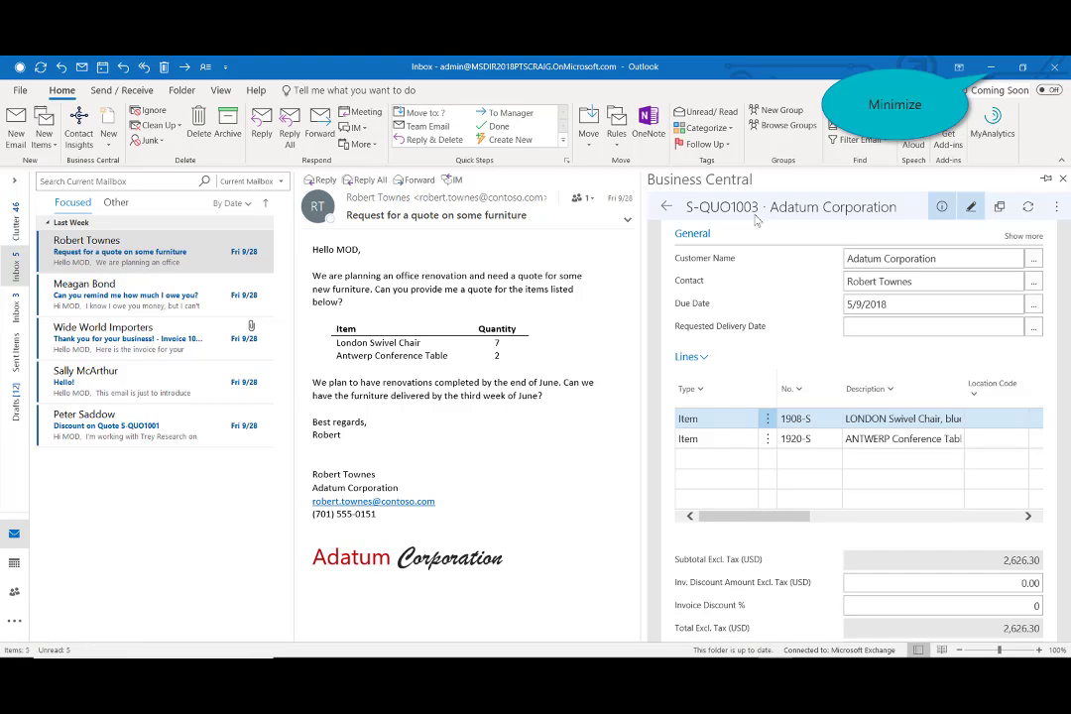
Switch to Business Central and open the new Adatum Corporation quote from the ongoing sales quotes.
left_click(990, 69)
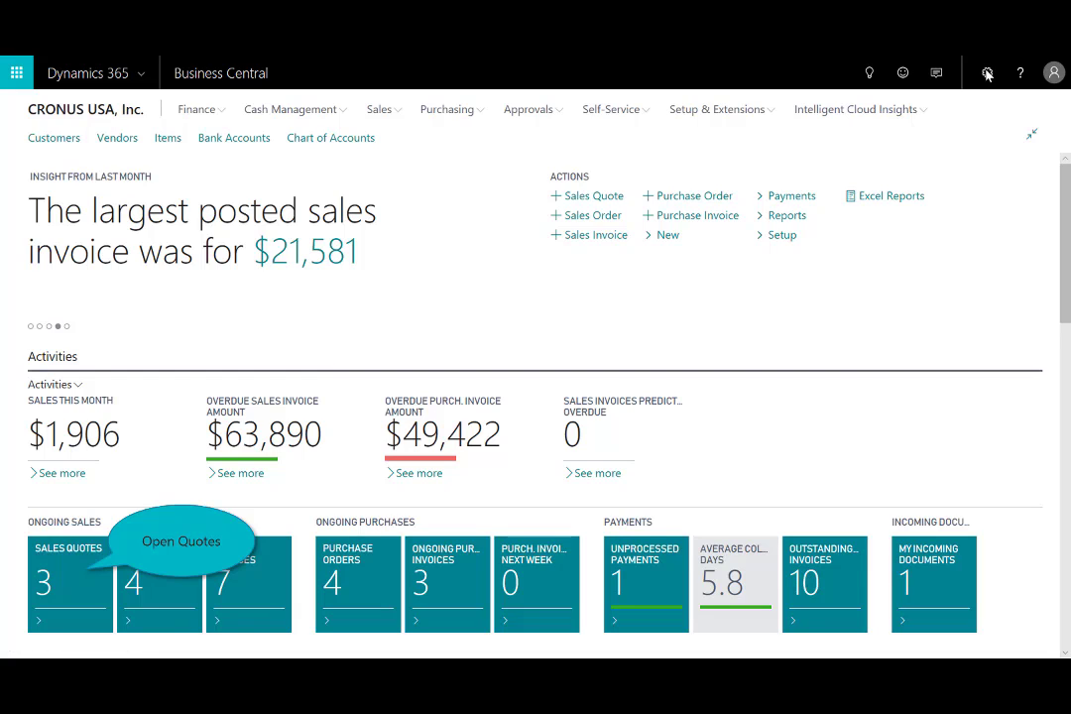
left_click(79, 575)
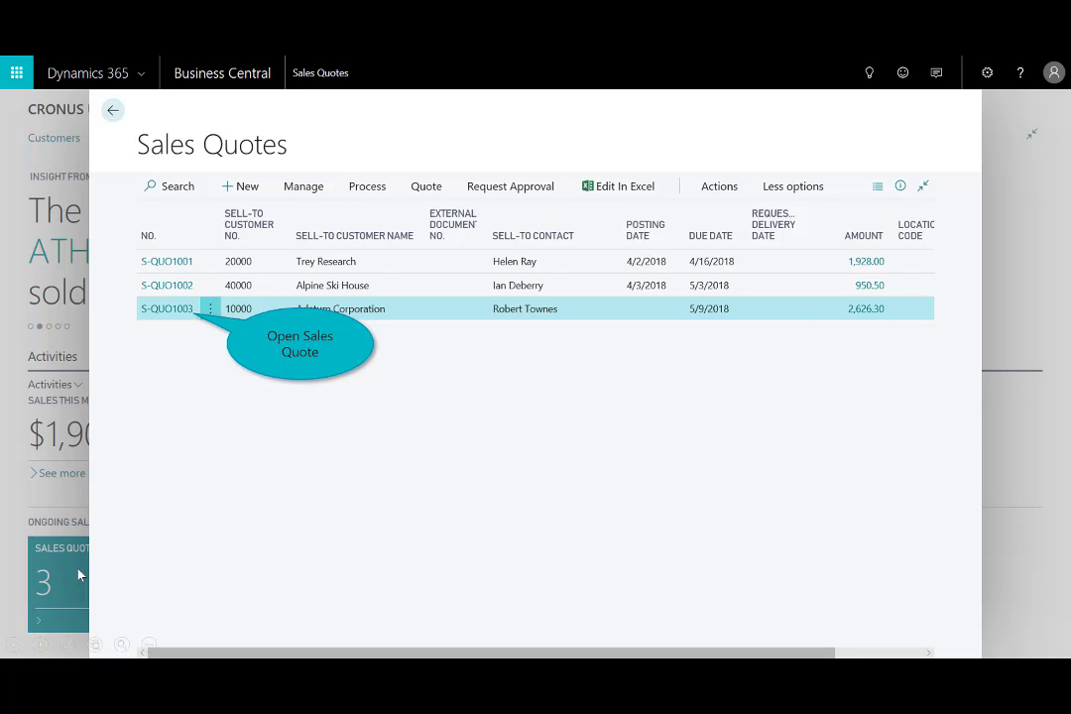
left_click(183, 309)
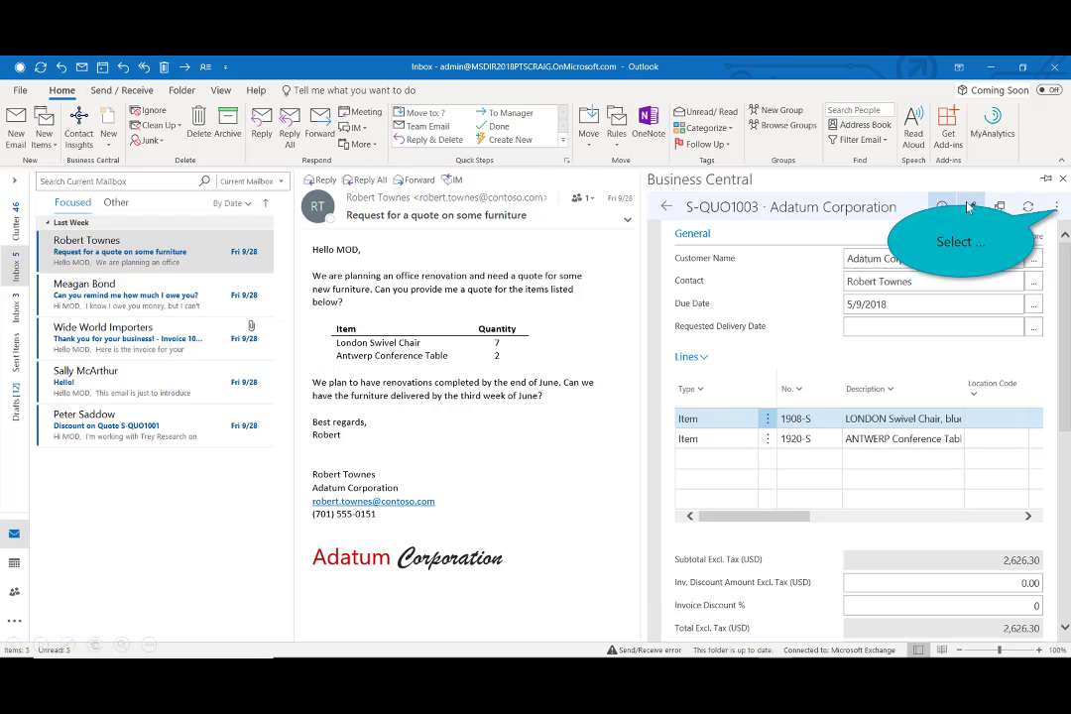
Create an email reply to the customer contact with the sales quote attached, and open the attached PDF.
left_click(1056, 211)
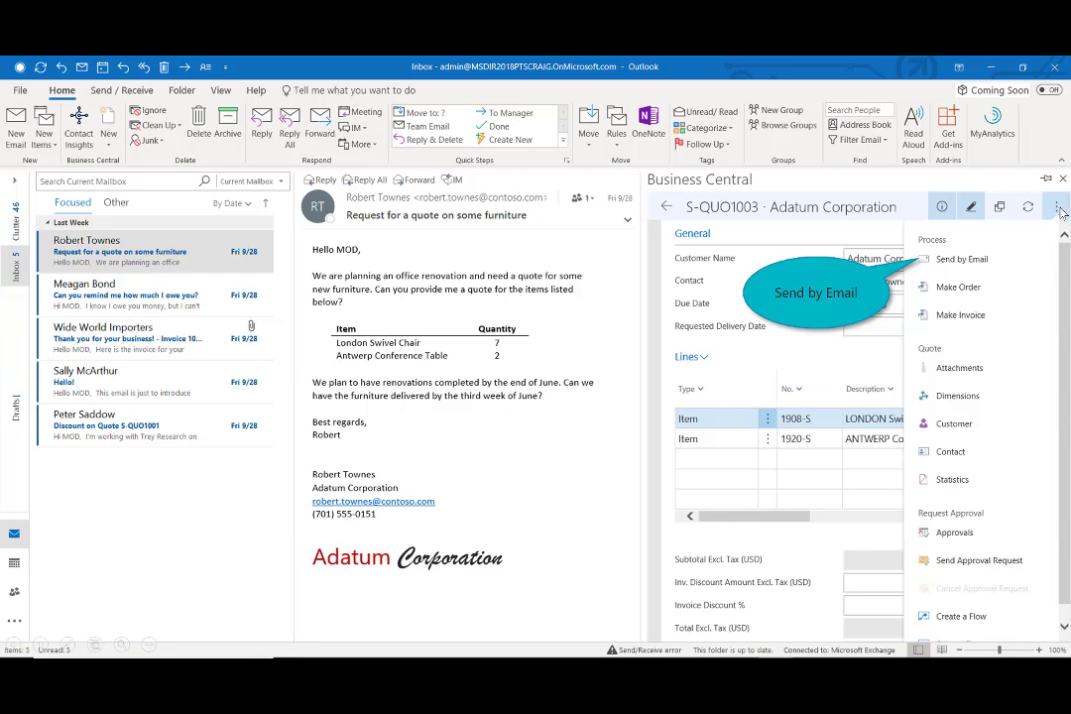
left_click(954, 262)
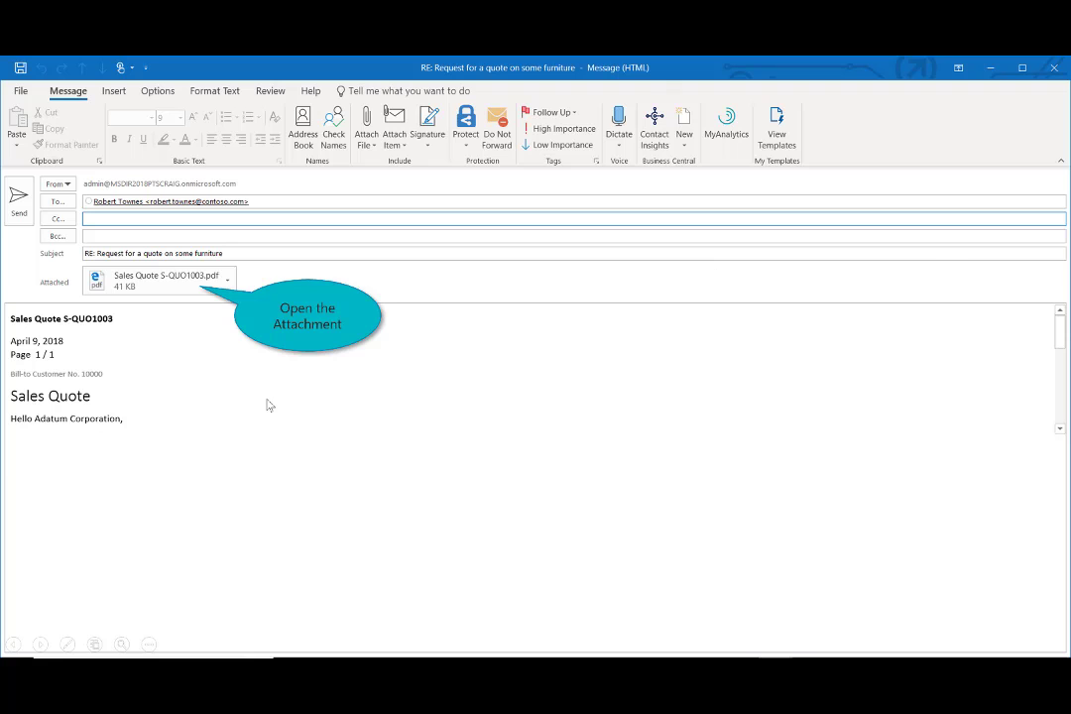
double_click(156, 281)
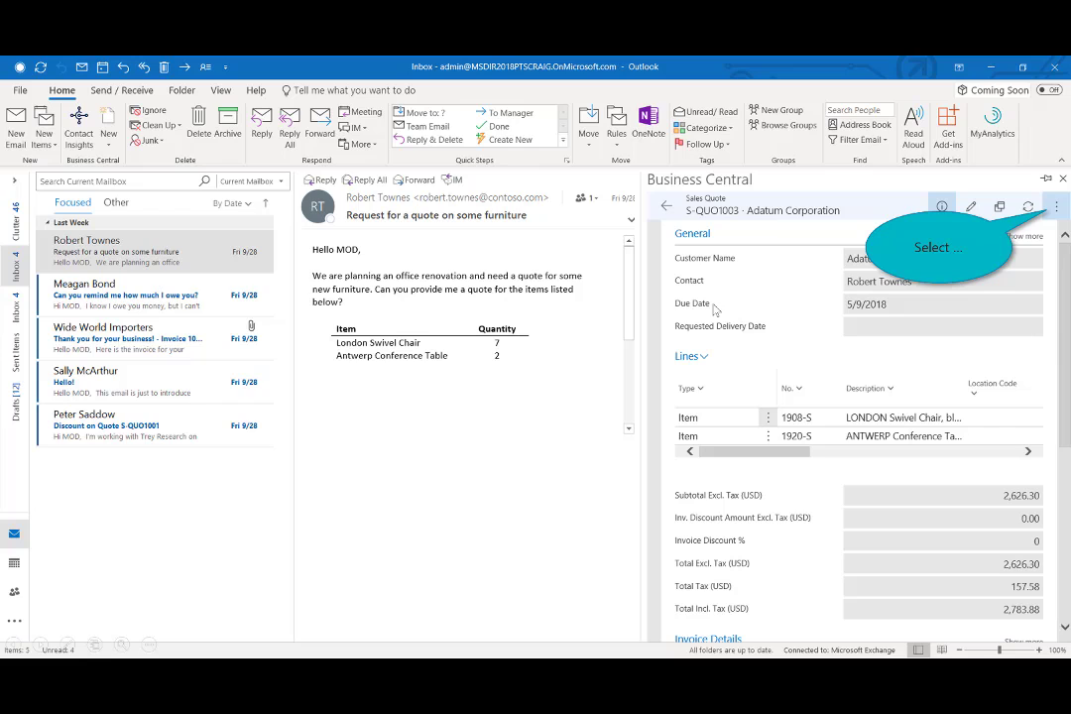
Convert the Adatum Corporation sales quote to an invoice.
left_click(1054, 208)
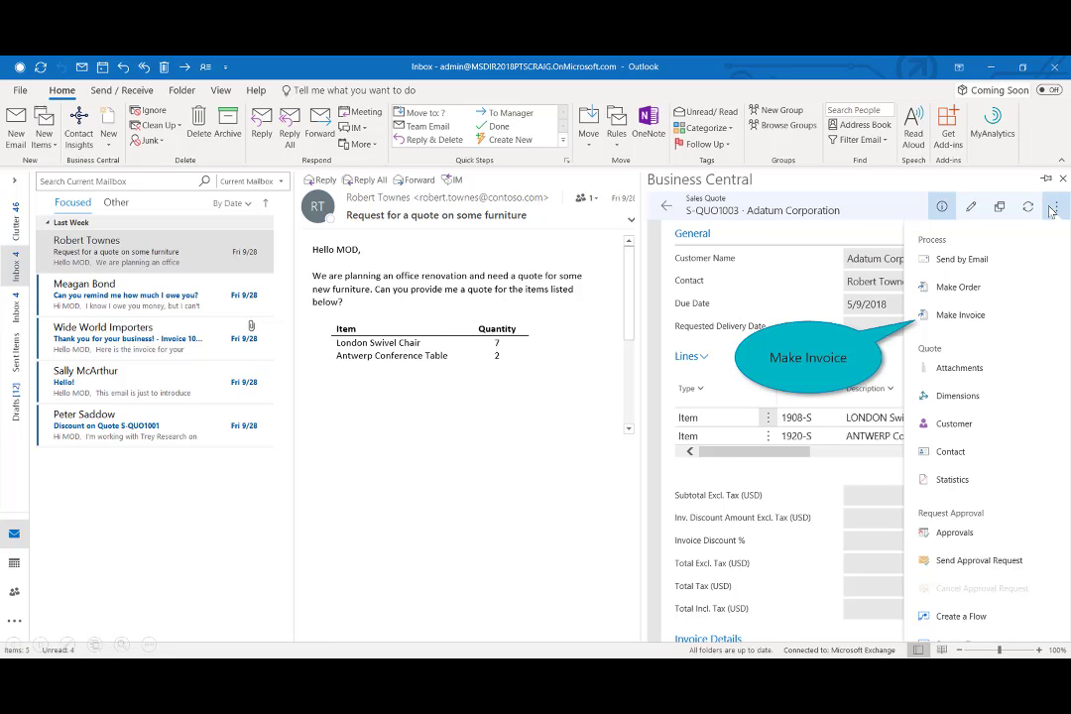
left_click(967, 315)
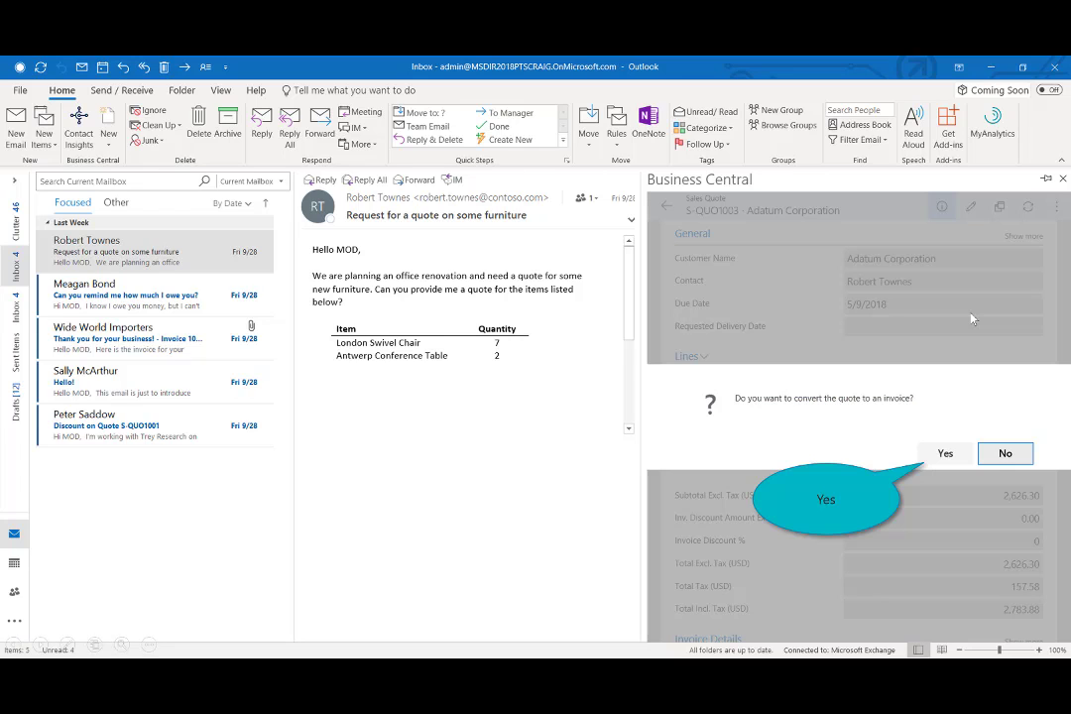
left_click(947, 458)
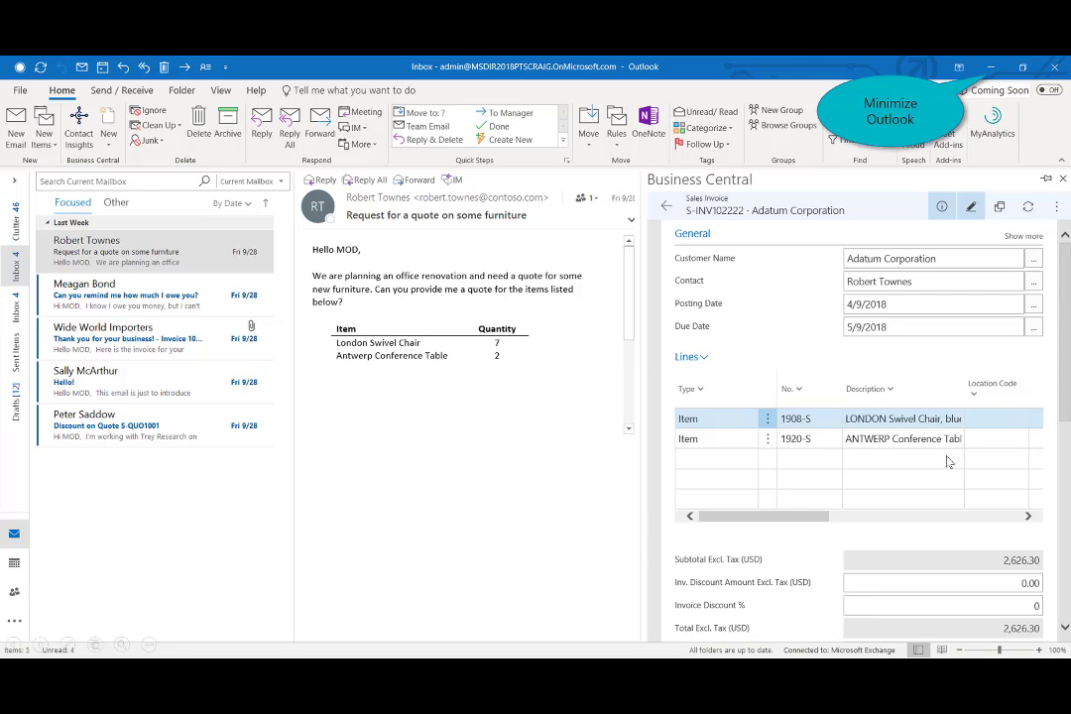
Switch to Business Central and open the new Adatum Corporation invoice from the ongoing sales invoices.
left_click(990, 67)
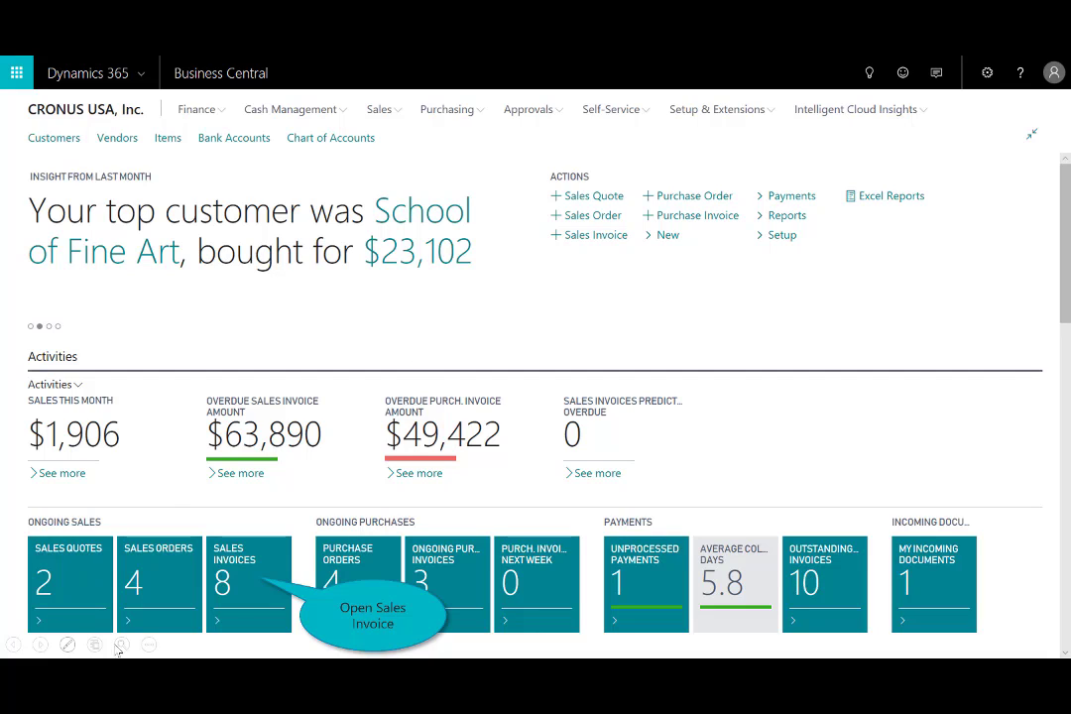
left_click(255, 579)
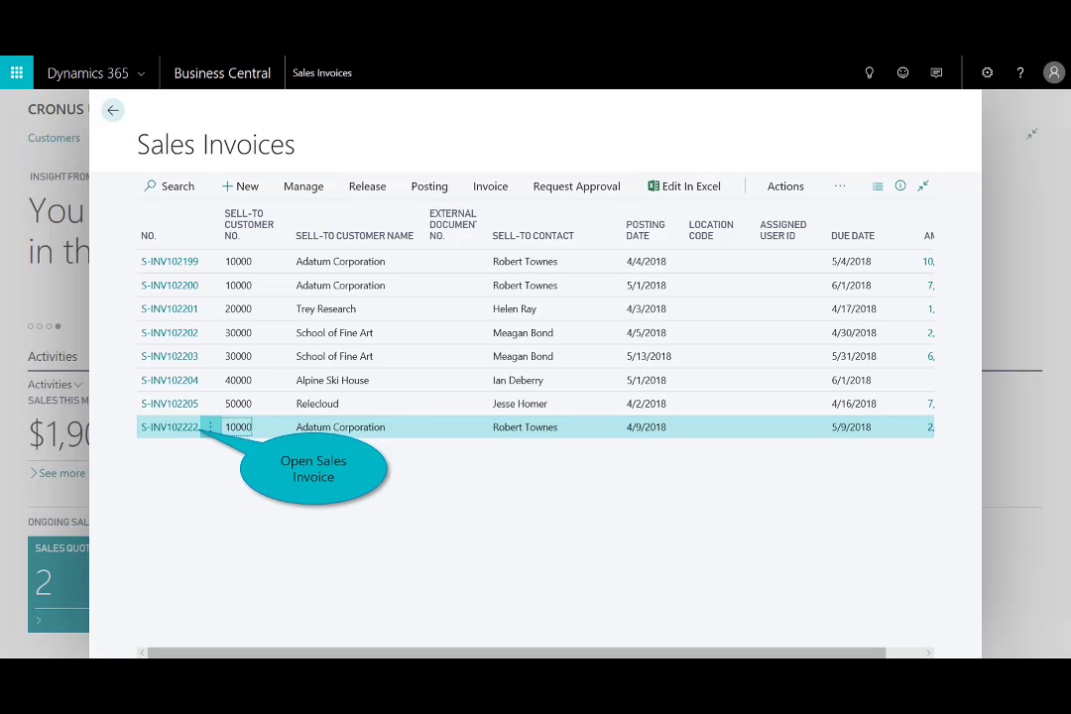
left_click(182, 429)
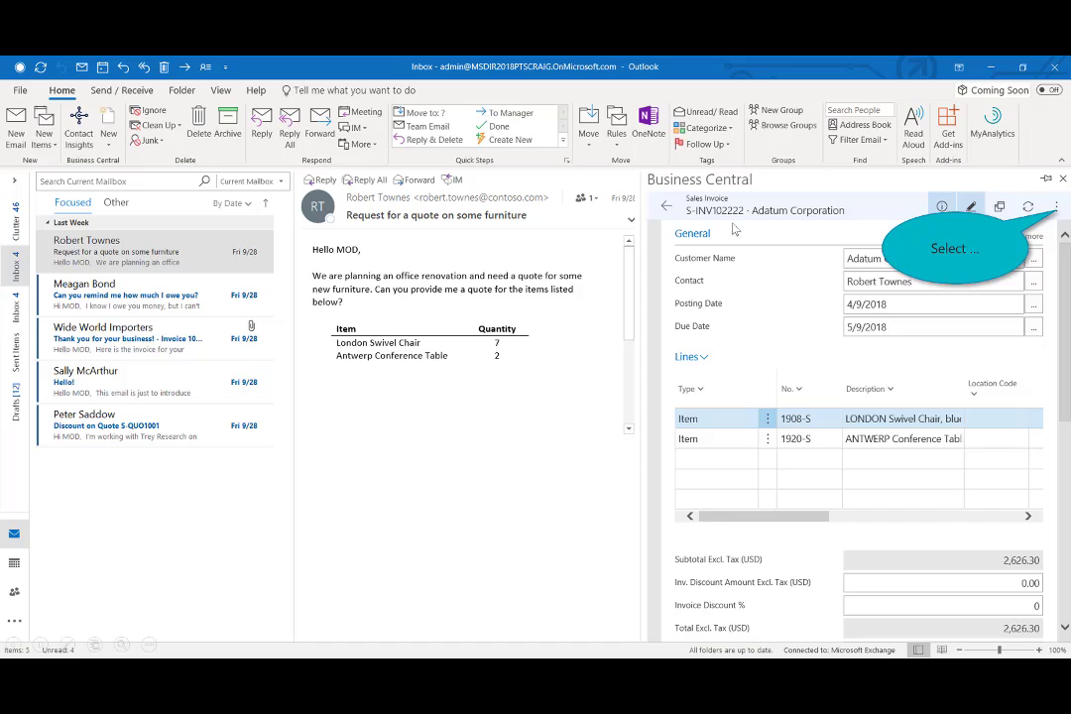
Post the Adatum Corporation sales invoice.
left_click(1057, 207)
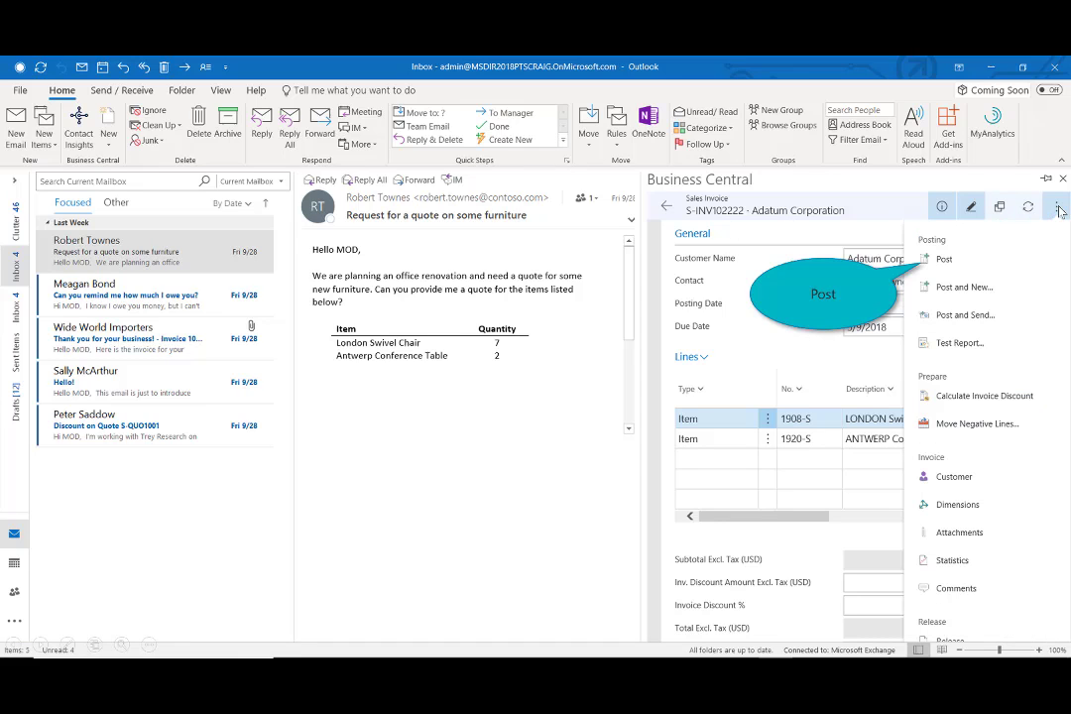
left_click(941, 261)
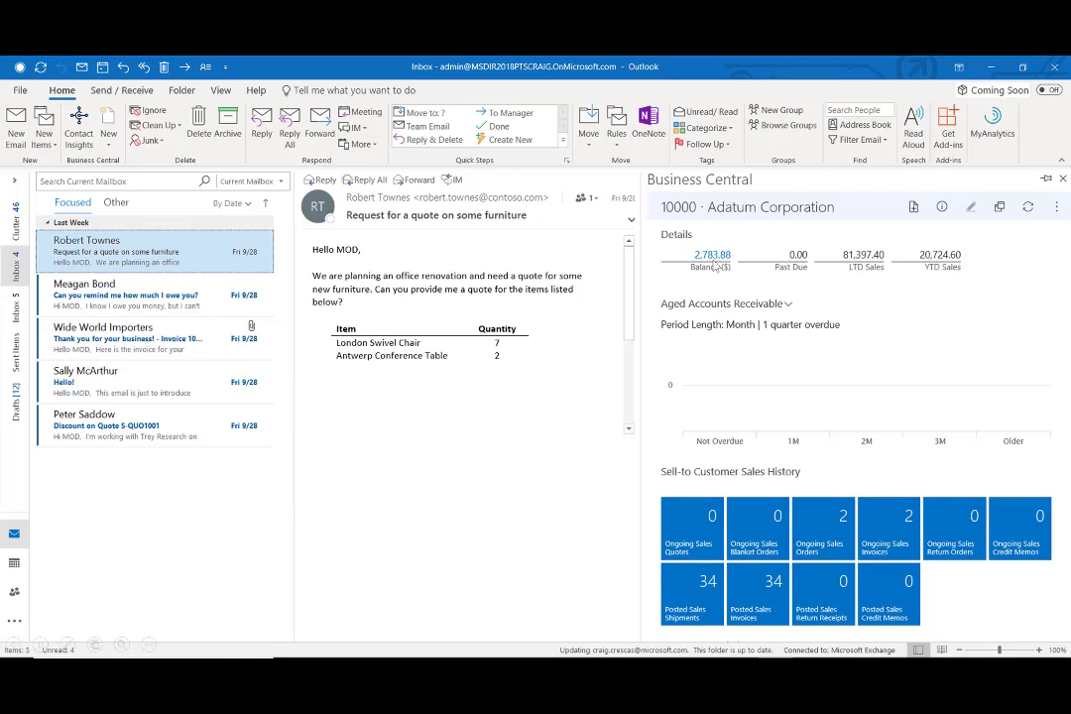
Switch to Business Central and open the GENERAL batch of the cash receipt journals.
key("alt+Tab")
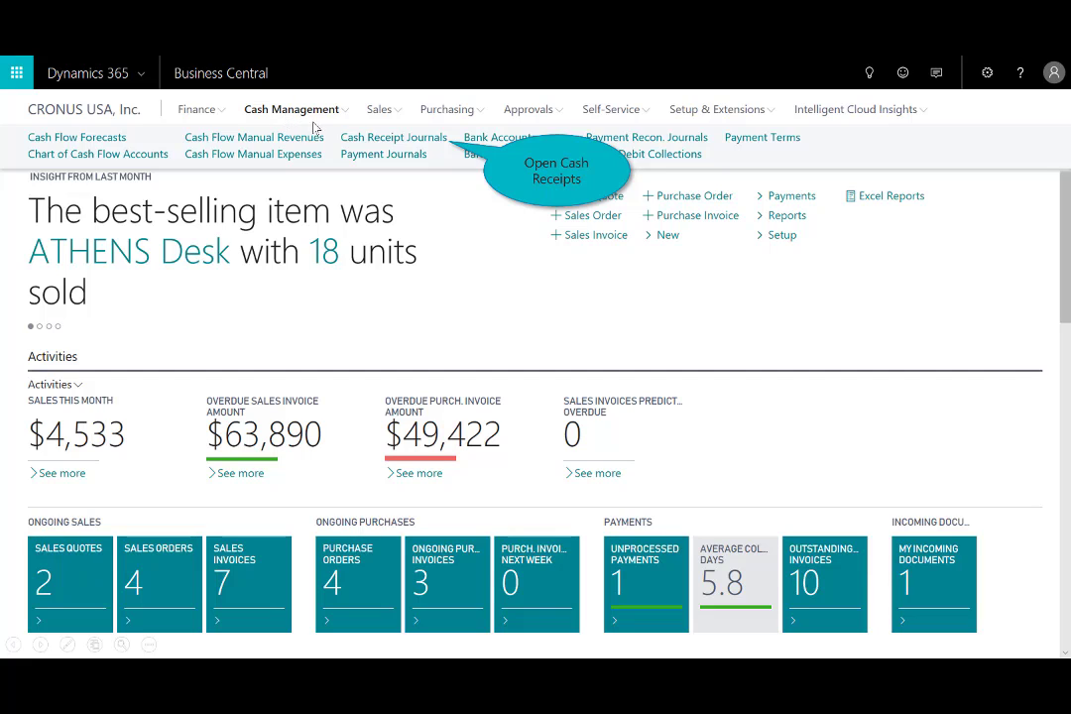
left_click(447, 140)
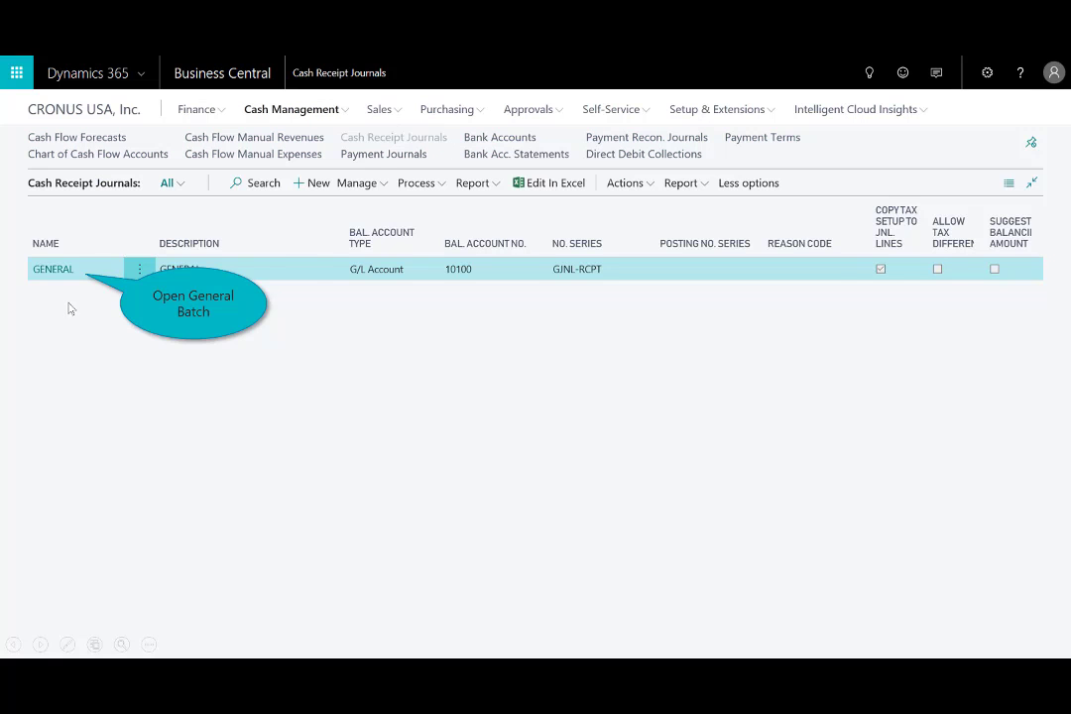
left_click(53, 272)
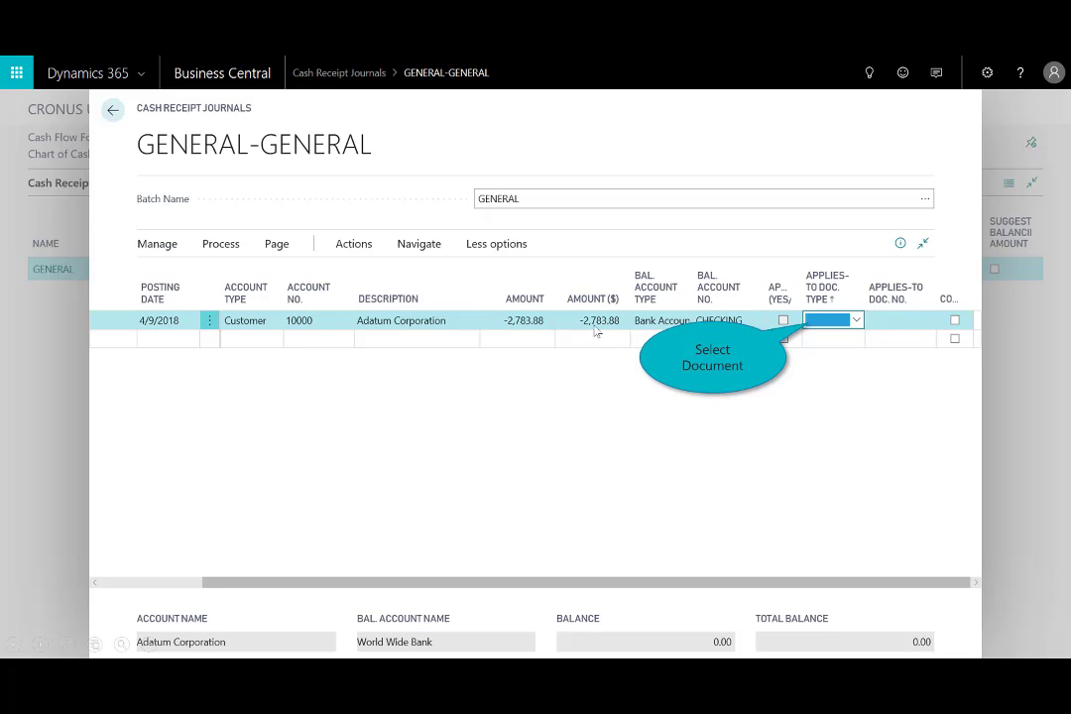
Apply the Adatum Corporation payment line to the customer's posted invoice of 4/9/2018, with Invoice as the applies-to document type.
left_click(897, 320)
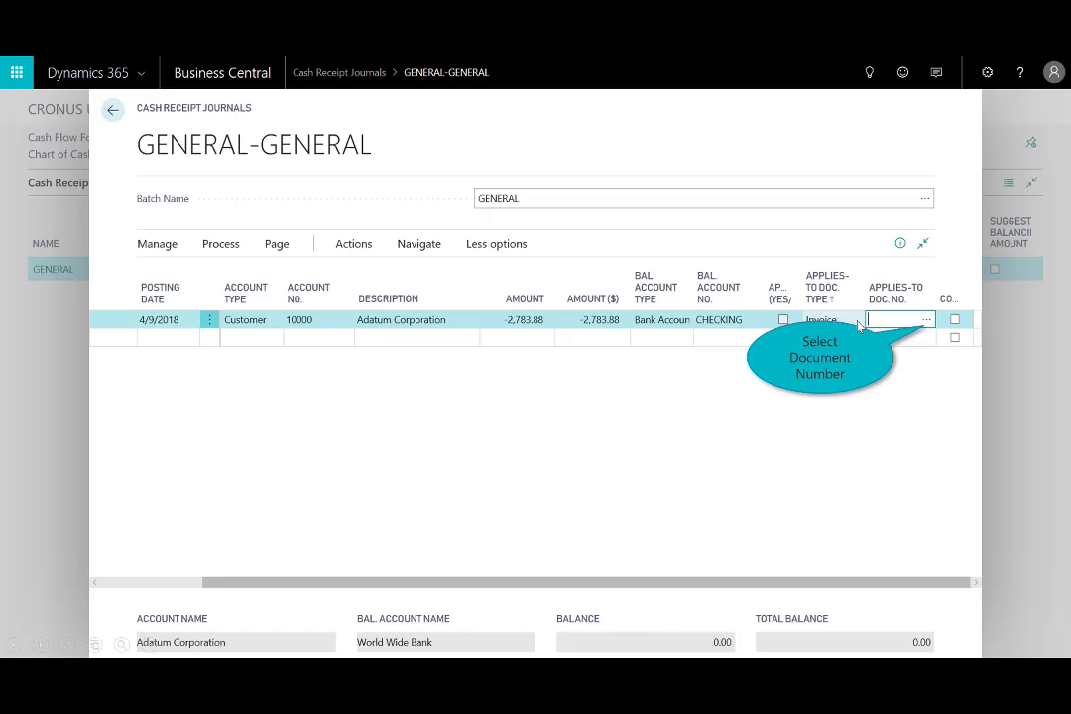
left_click(926, 323)
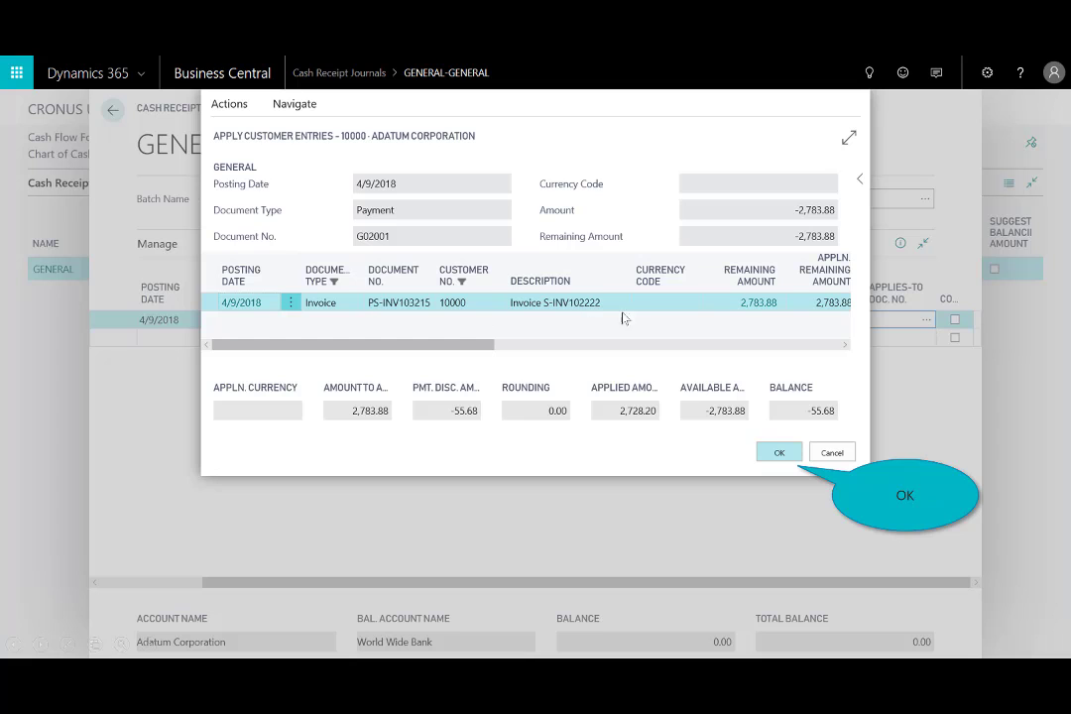
left_click(776, 454)
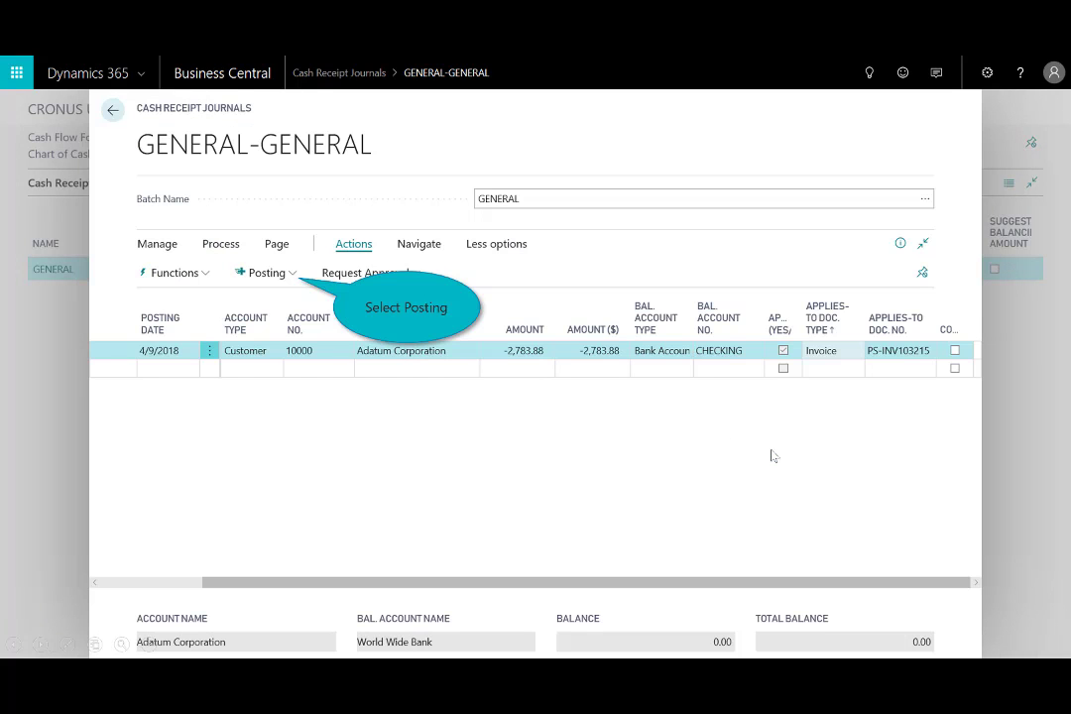
Preview the posting of the cash receipt journal, review its G/L entries and close the preview.
left_click(268, 274)
left_click(286, 386)
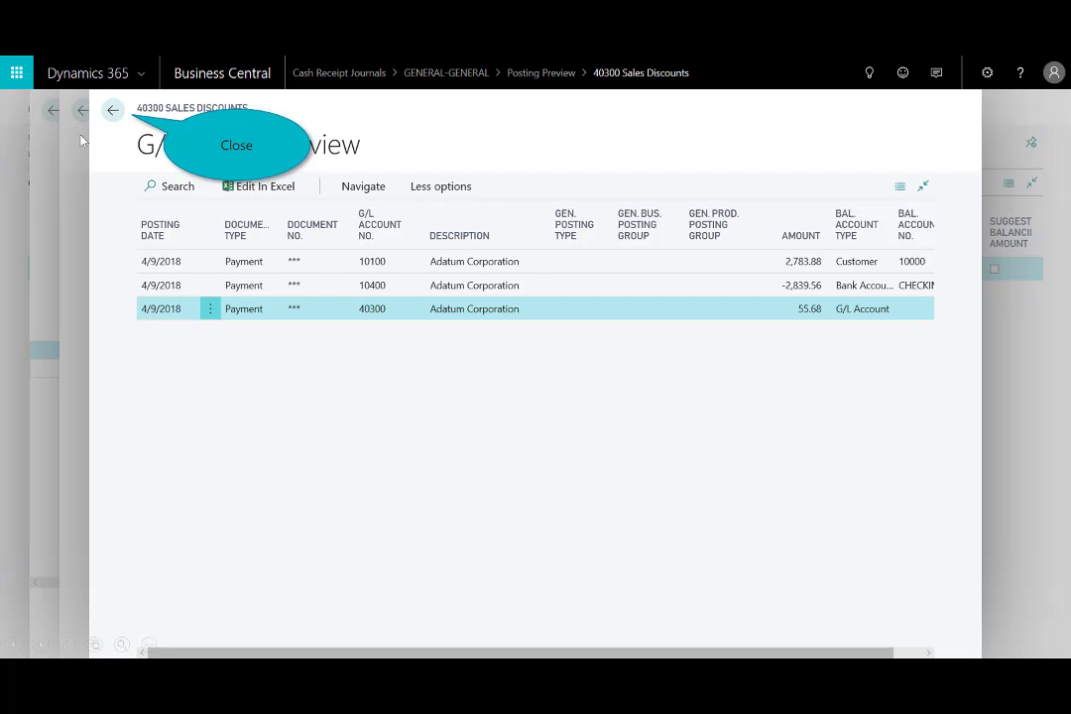
left_click(113, 110)
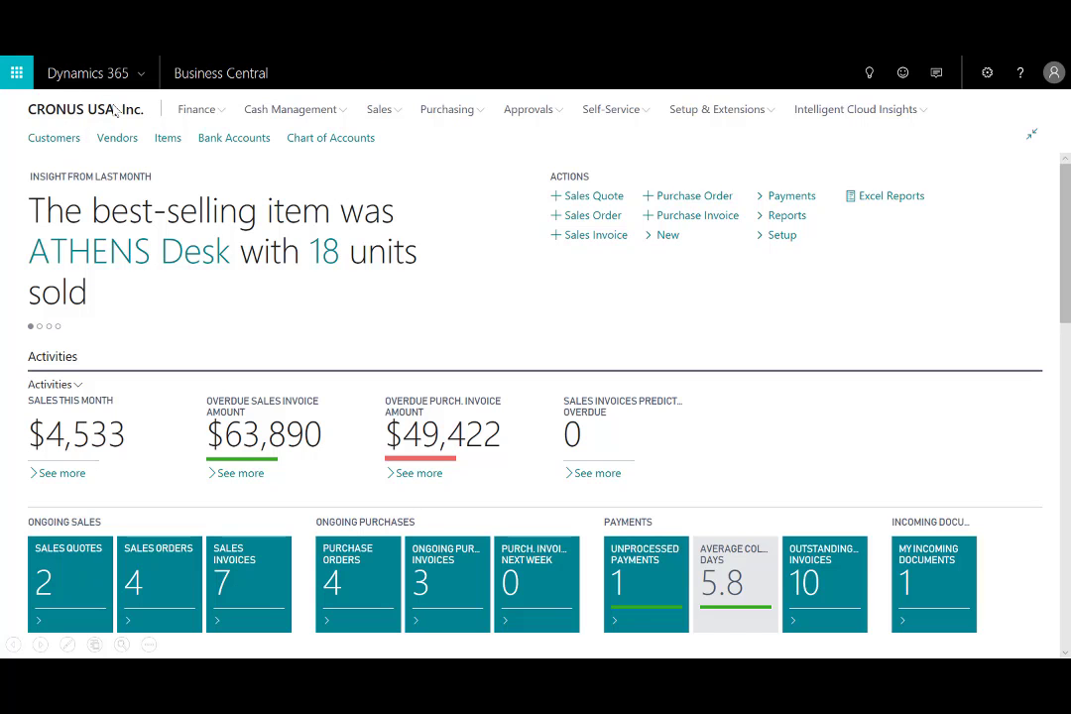